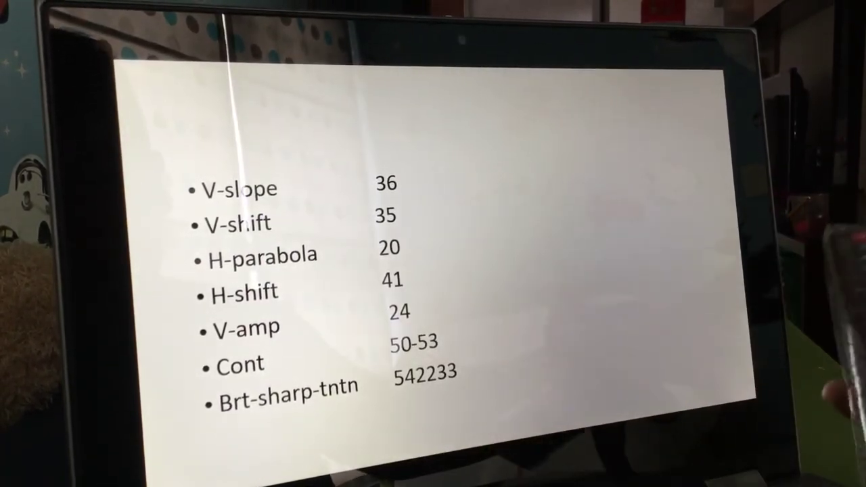
{"action": "key", "text": "Right"}
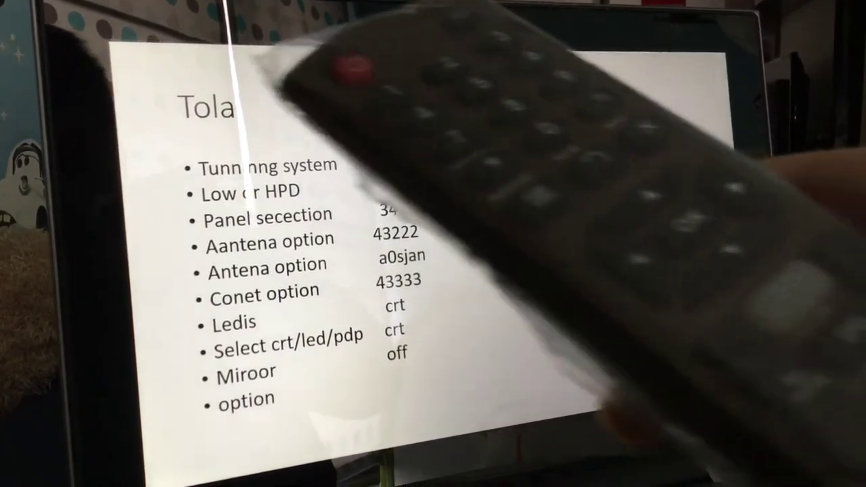
{"action": "key", "text": "Page_Down"}
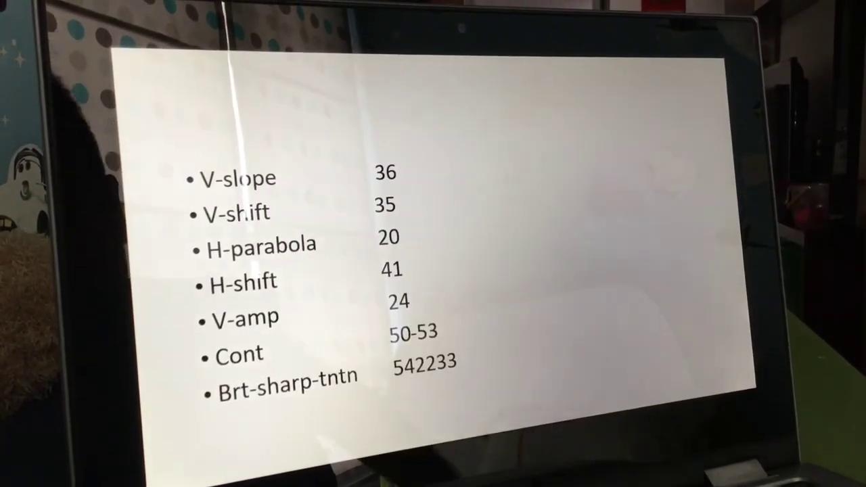